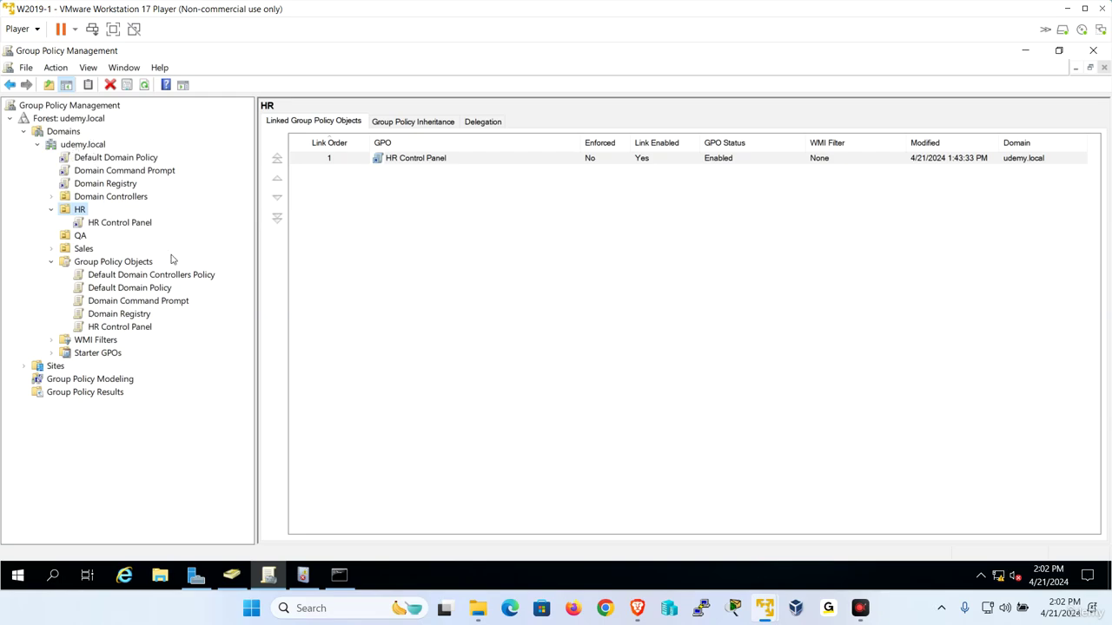
Step: Review the settings report of the Domain Command Prompt GPO, down to its User Configuration policies
{"action": "left_click", "coordinate": [134, 172]}
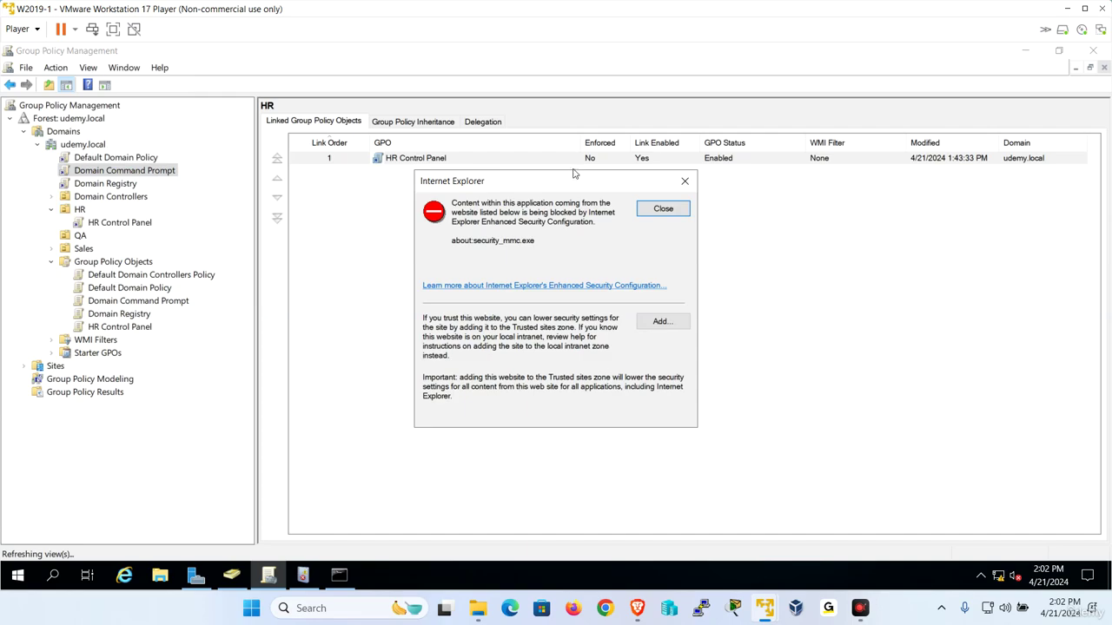
{"action": "left_click", "coordinate": [665, 209]}
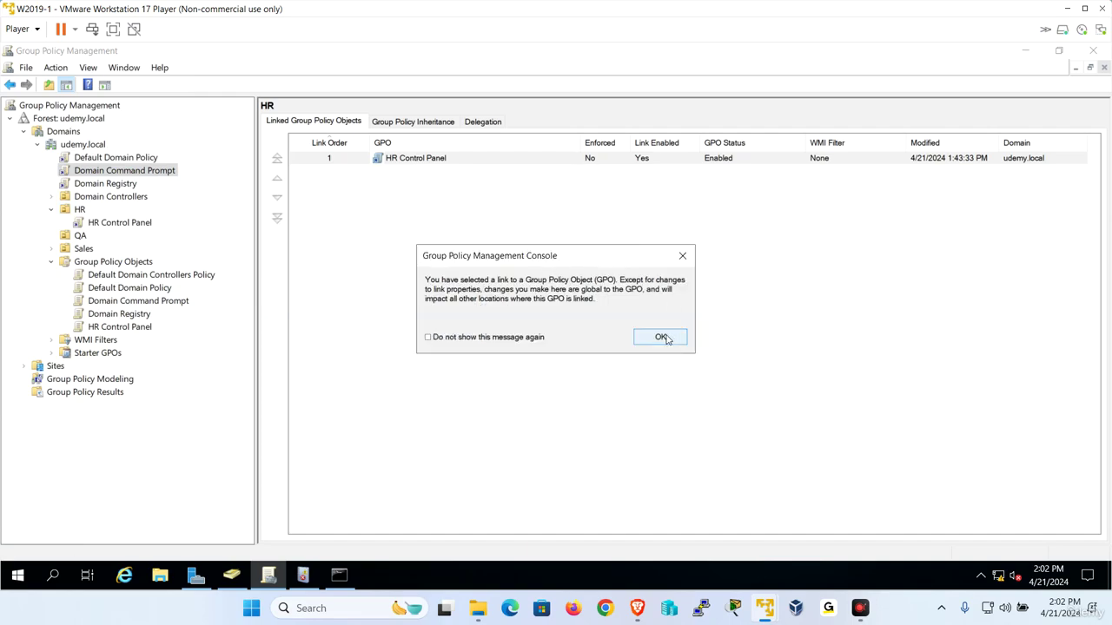
{"action": "left_click", "coordinate": [660, 337]}
{"action": "scroll", "coordinate": [573, 373], "scroll_direction": "down", "scroll_amount": 5}
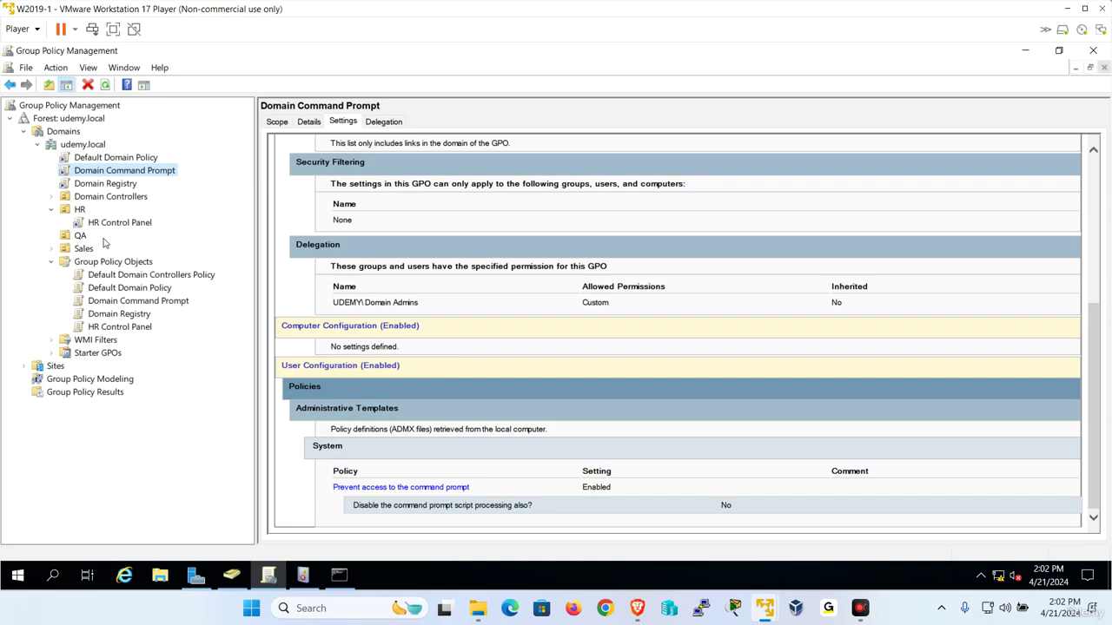
Step: Switch to the W10-1 virtual machine, unlock it and sign in with the account password
{"action": "mouse_move", "coordinate": [773, 612]}
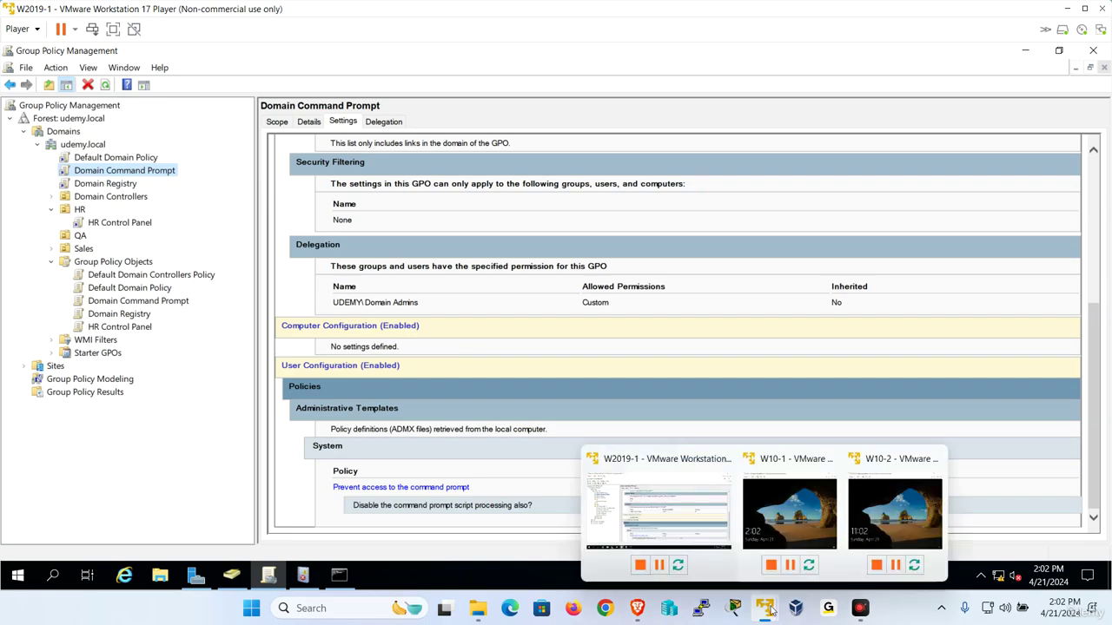
{"action": "left_click", "coordinate": [773, 555]}
{"action": "left_click", "coordinate": [19, 29]}
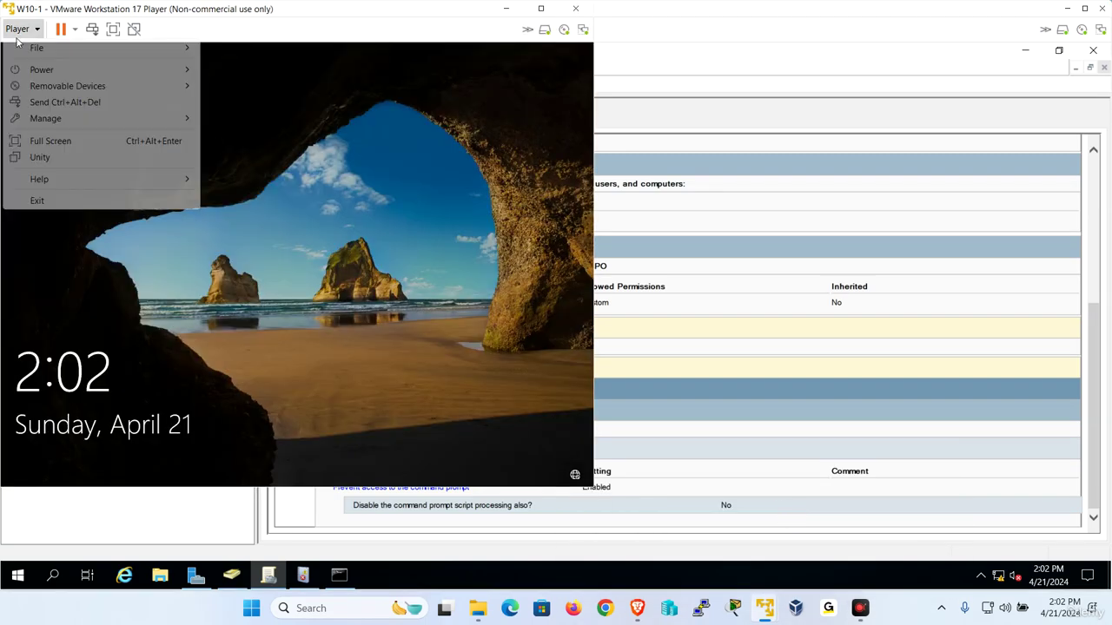
{"action": "left_click", "coordinate": [71, 103]}
{"action": "key", "text": "Return"}
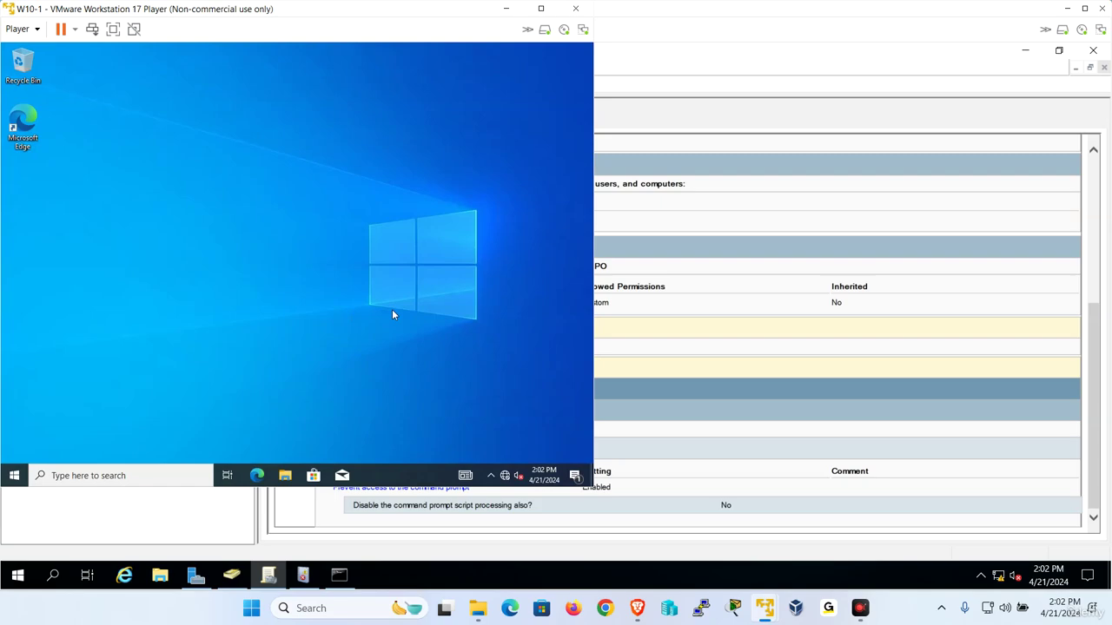
Step: Run cmd on W10-1 to test command prompt access, and minimize that virtual machine's window
{"action": "key", "text": "super+r"}
{"action": "key", "text": "Return"}
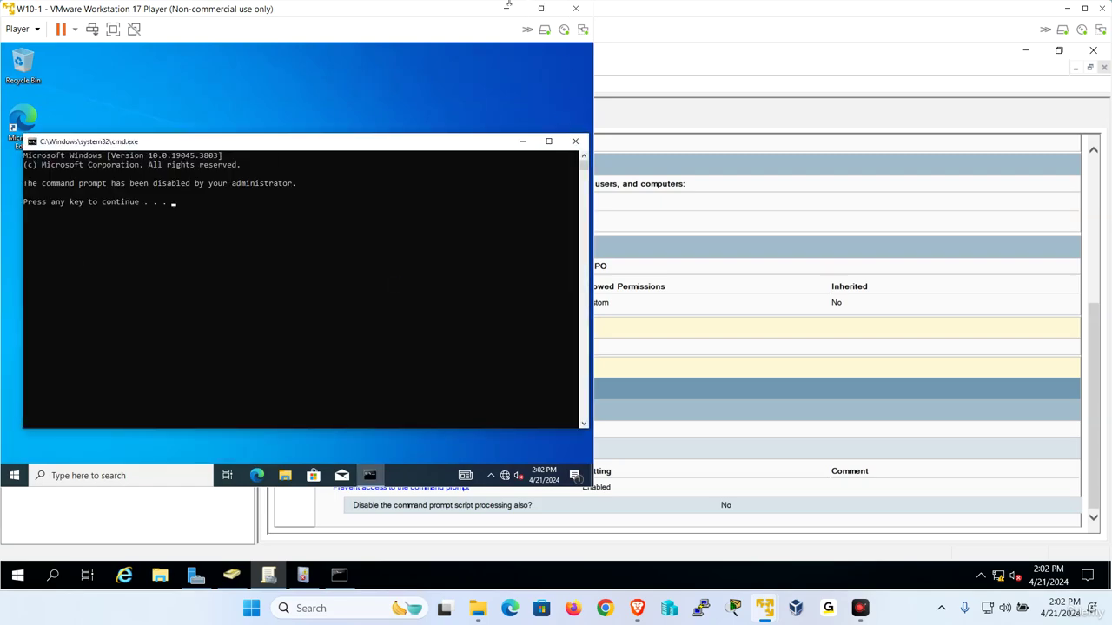
{"action": "left_click", "coordinate": [505, 8]}
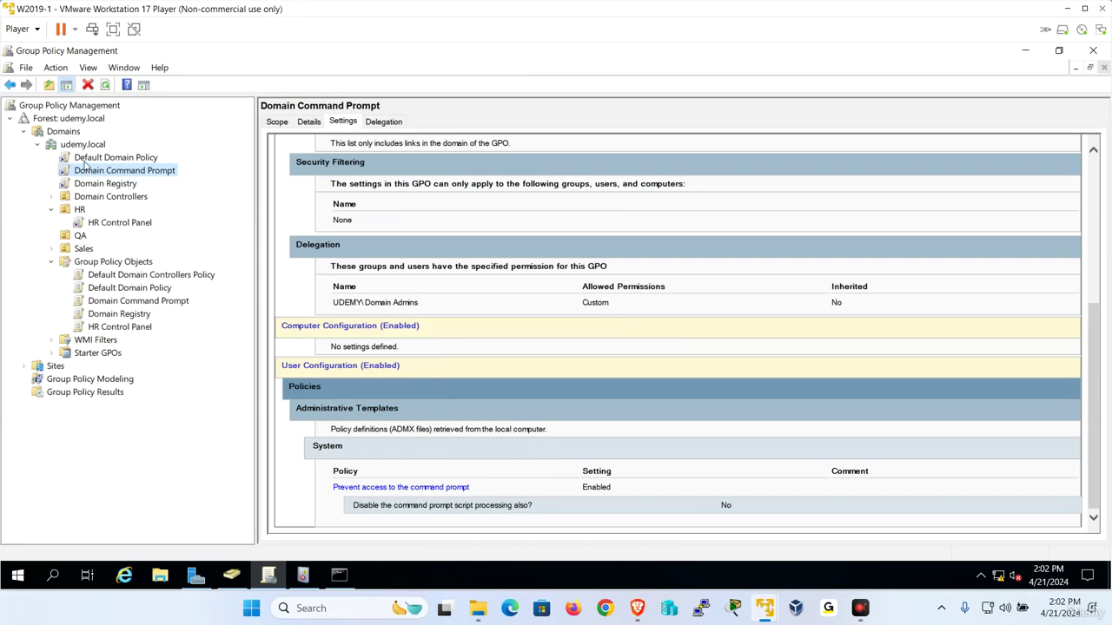
Step: Create a GPO named QA Command Prompt and link it to the QA organizational unit
{"action": "left_click", "coordinate": [78, 237]}
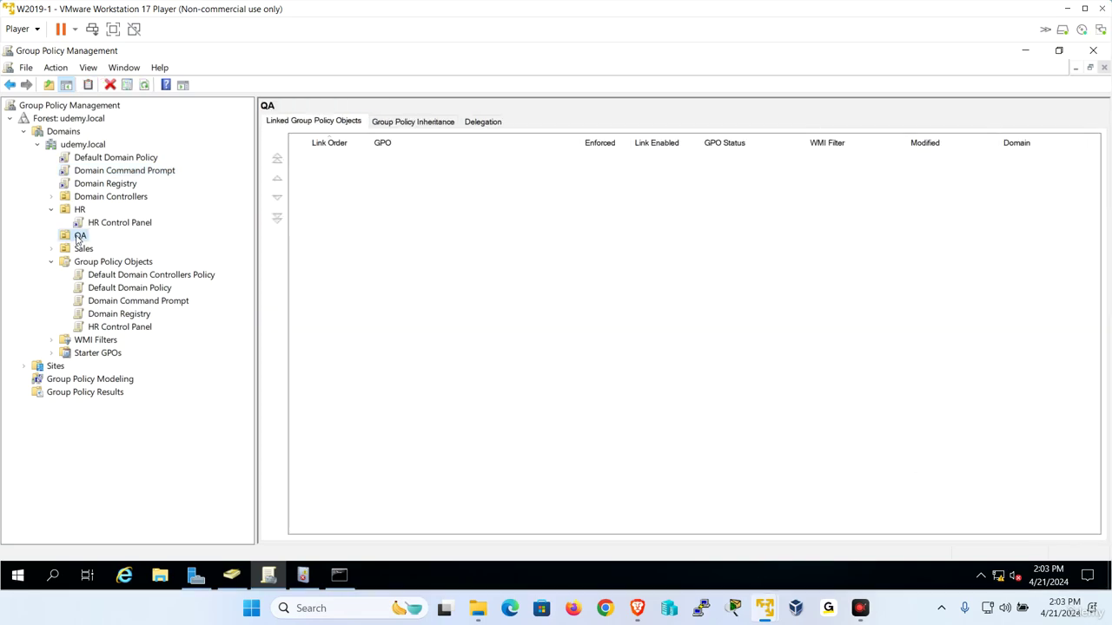
{"action": "right_click", "coordinate": [78, 239]}
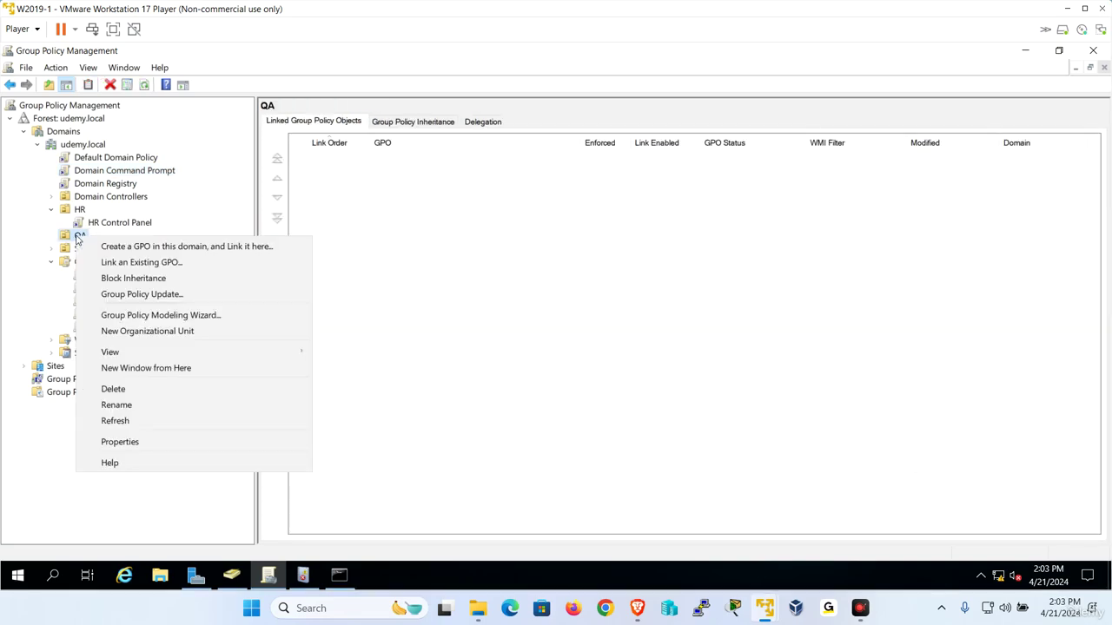
{"action": "left_click", "coordinate": [151, 248]}
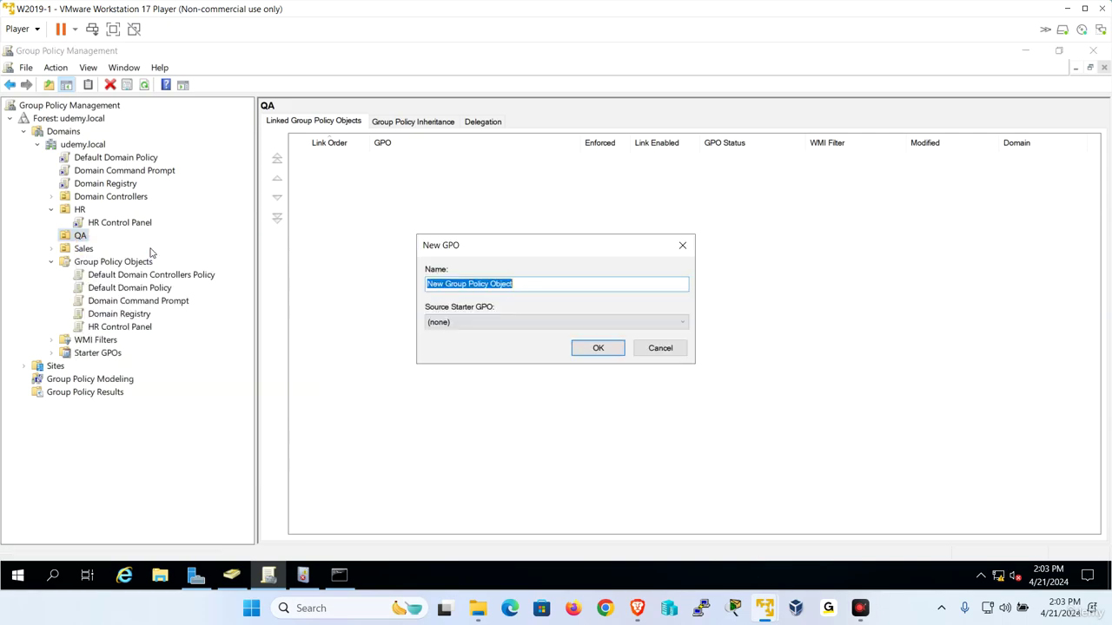
{"action": "type", "text": "Q"}
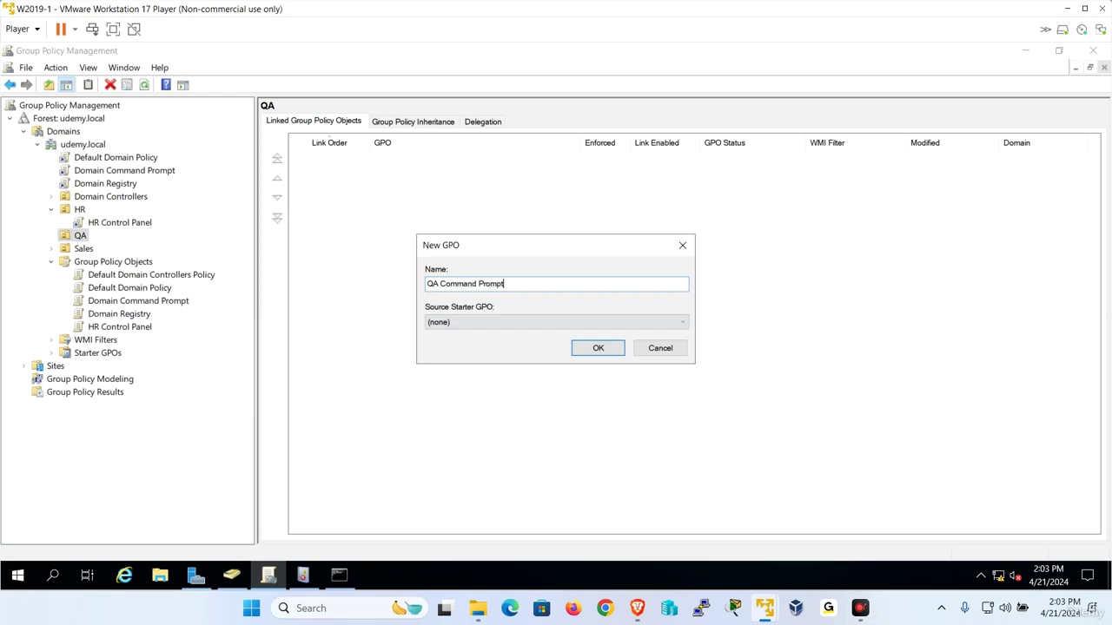
{"action": "type", "text": "A Command Prompt"}
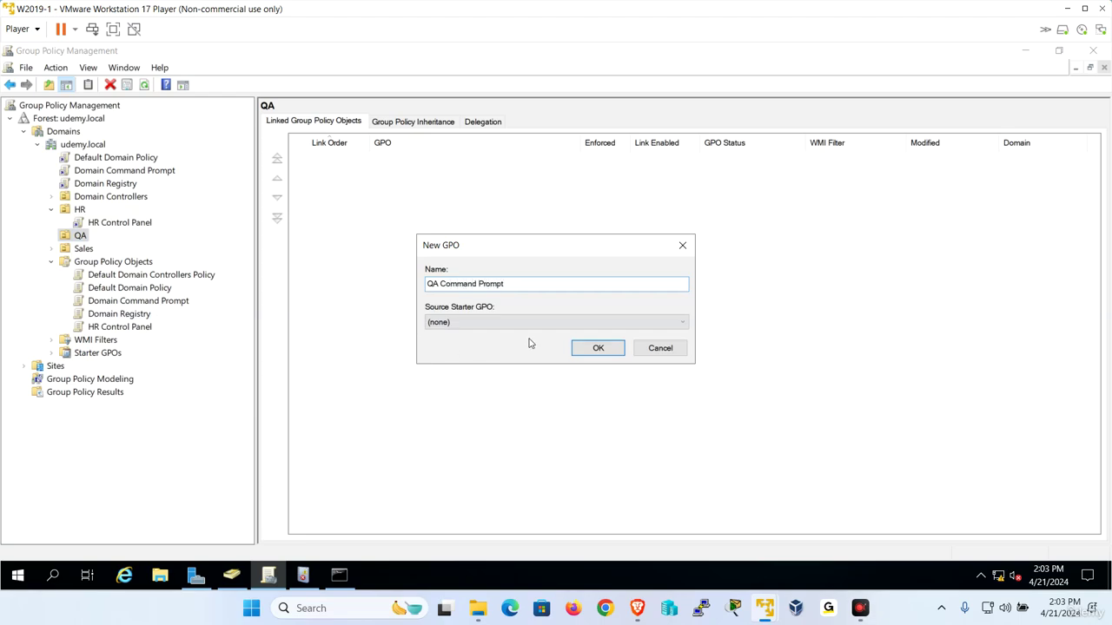
{"action": "left_click", "coordinate": [598, 348]}
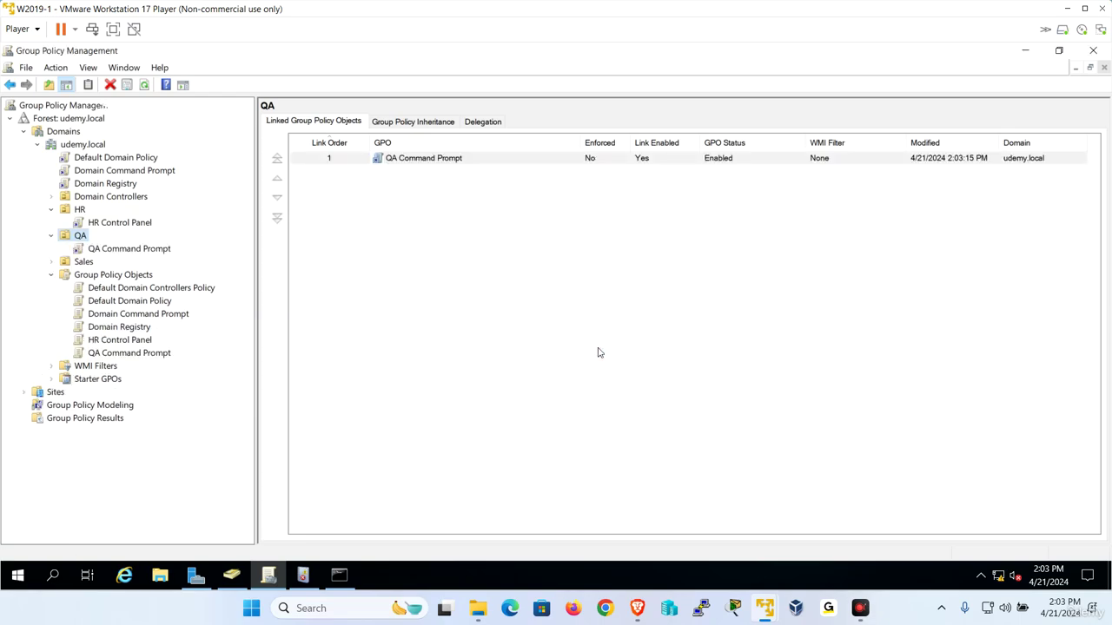
Step: Open the QA Command Prompt GPO for editing and go to System in the user-side Administrative Templates policies
{"action": "right_click", "coordinate": [144, 251]}
{"action": "left_click", "coordinate": [185, 258]}
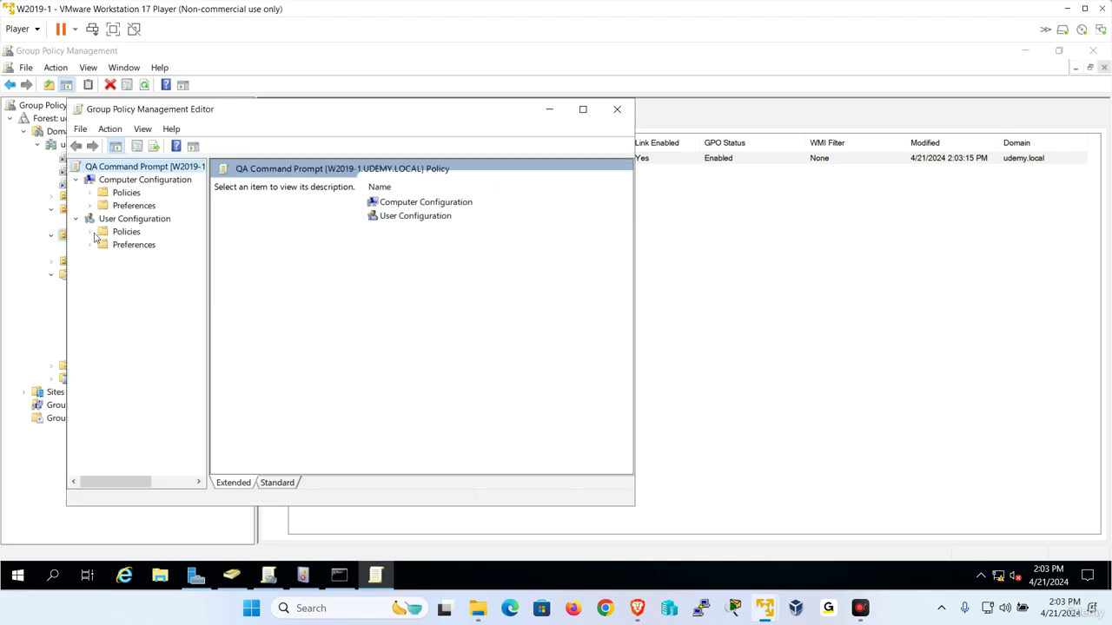
{"action": "left_click", "coordinate": [90, 231]}
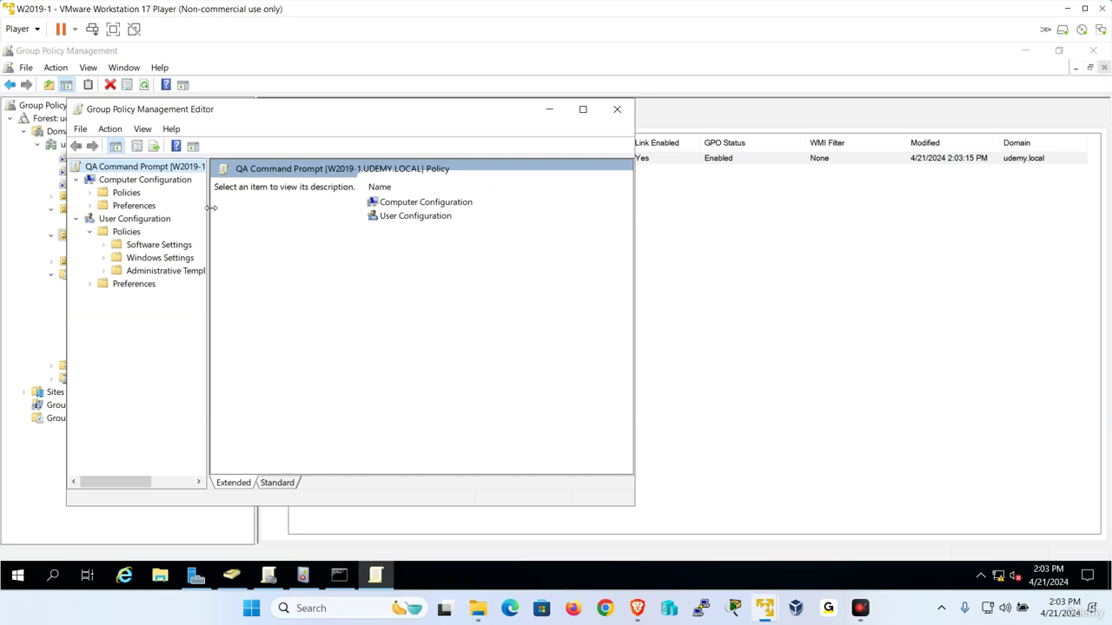
{"action": "left_click_drag", "start_coordinate": [208, 211], "coordinate": [326, 211]}
{"action": "left_click", "coordinate": [104, 271]}
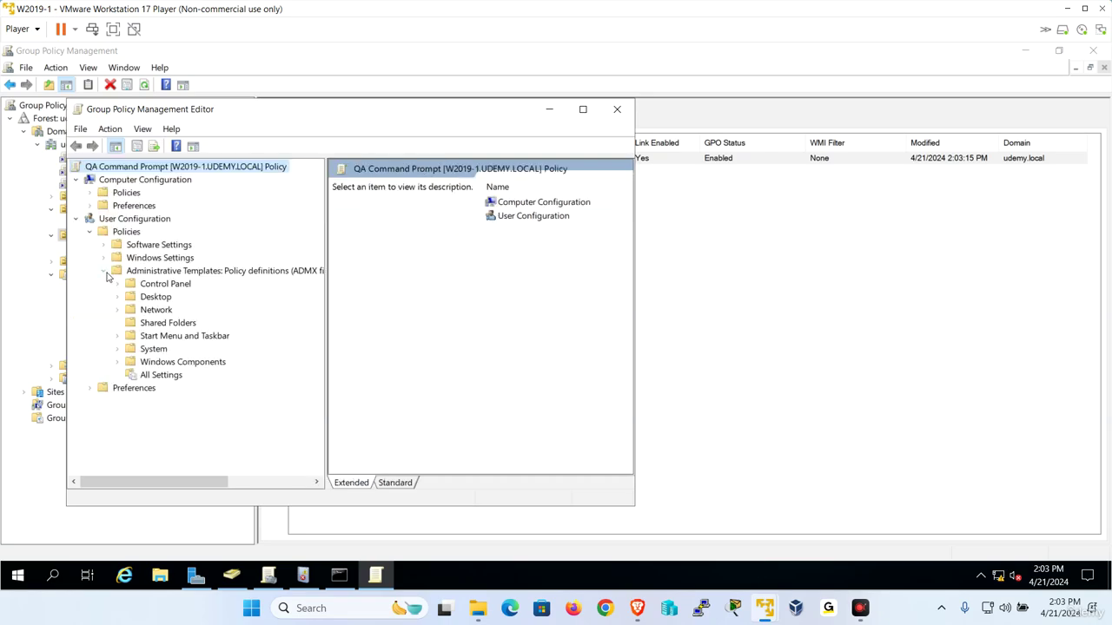
{"action": "left_click", "coordinate": [153, 349]}
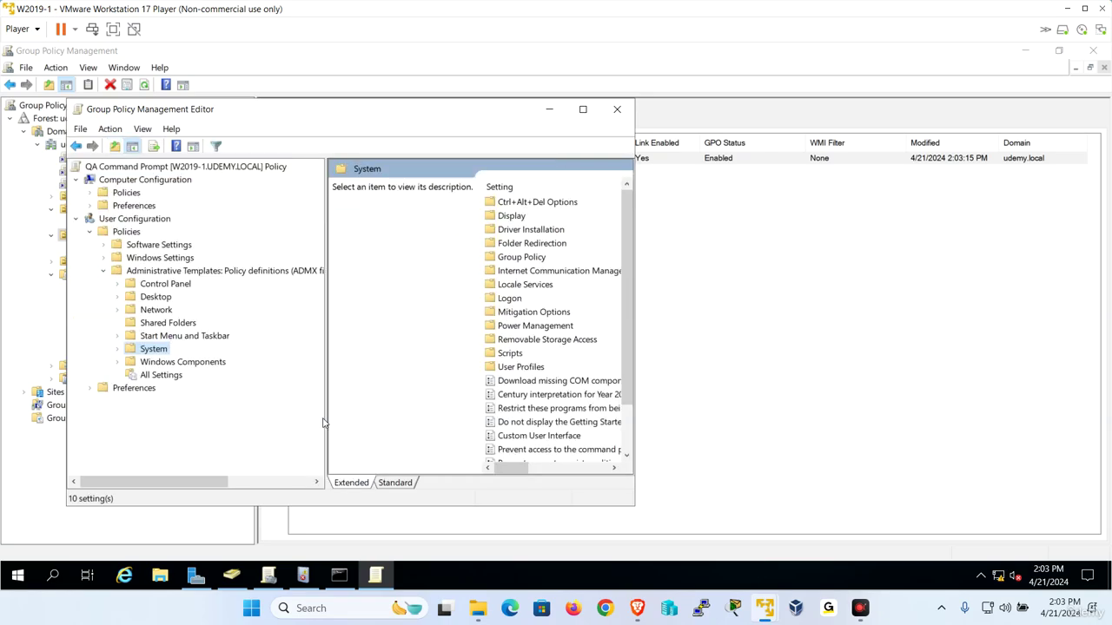
Step: Set the Prevent access to the command prompt policy to Disabled and close the policy editor
{"action": "left_click", "coordinate": [403, 483]}
{"action": "left_click", "coordinate": [455, 363]}
{"action": "scroll", "coordinate": [457, 372], "scroll_direction": "down", "scroll_amount": 1}
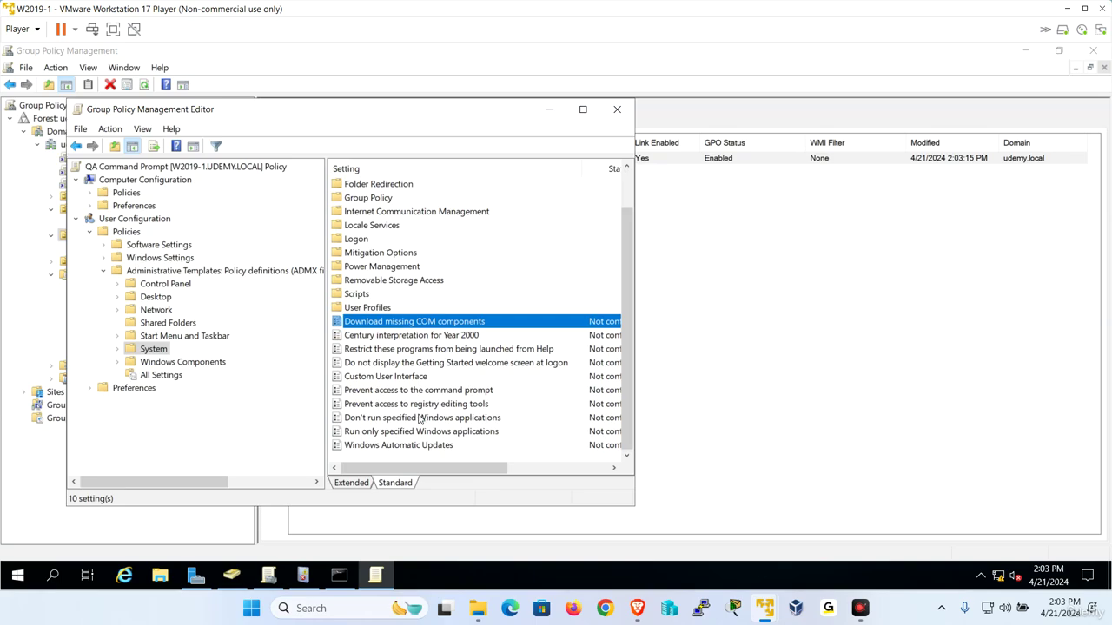
{"action": "left_click", "coordinate": [463, 393]}
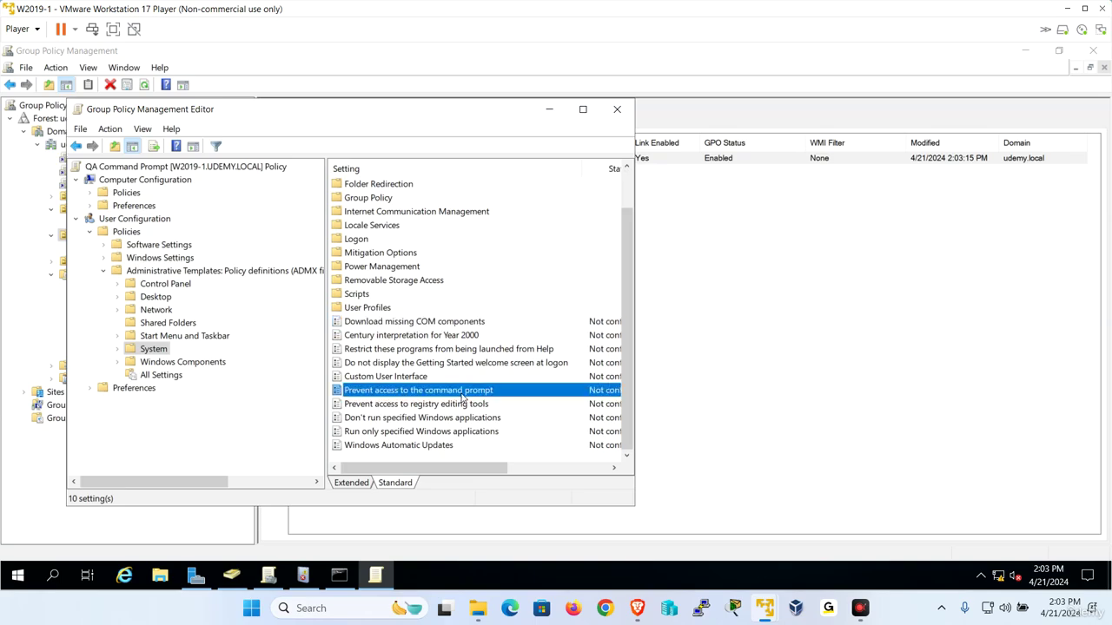
{"action": "double_click", "coordinate": [462, 393]}
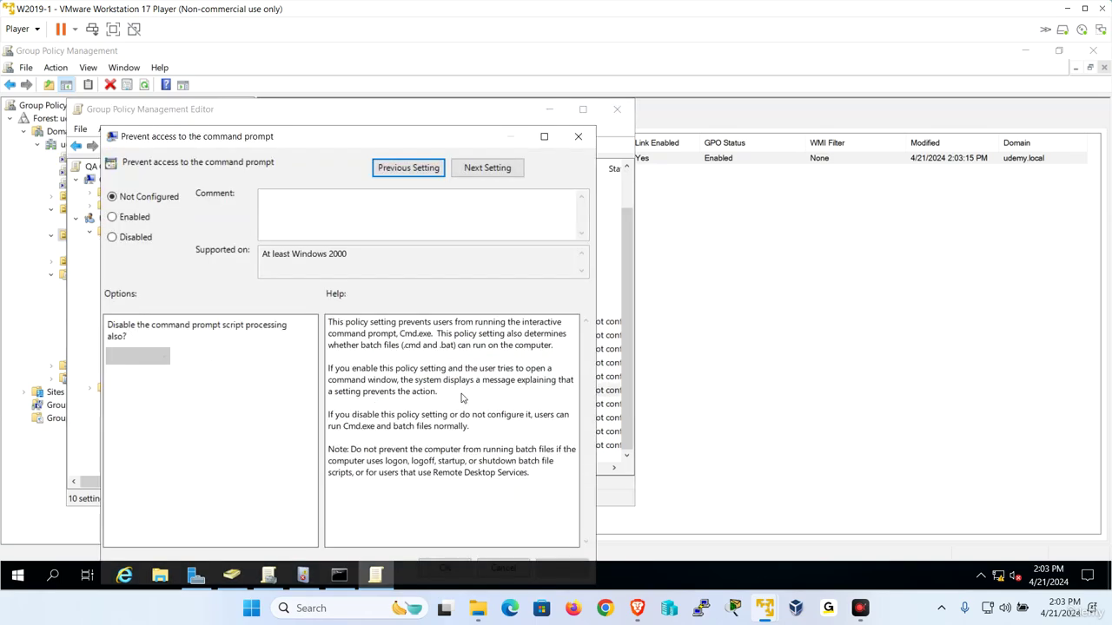
{"action": "left_click", "coordinate": [117, 240]}
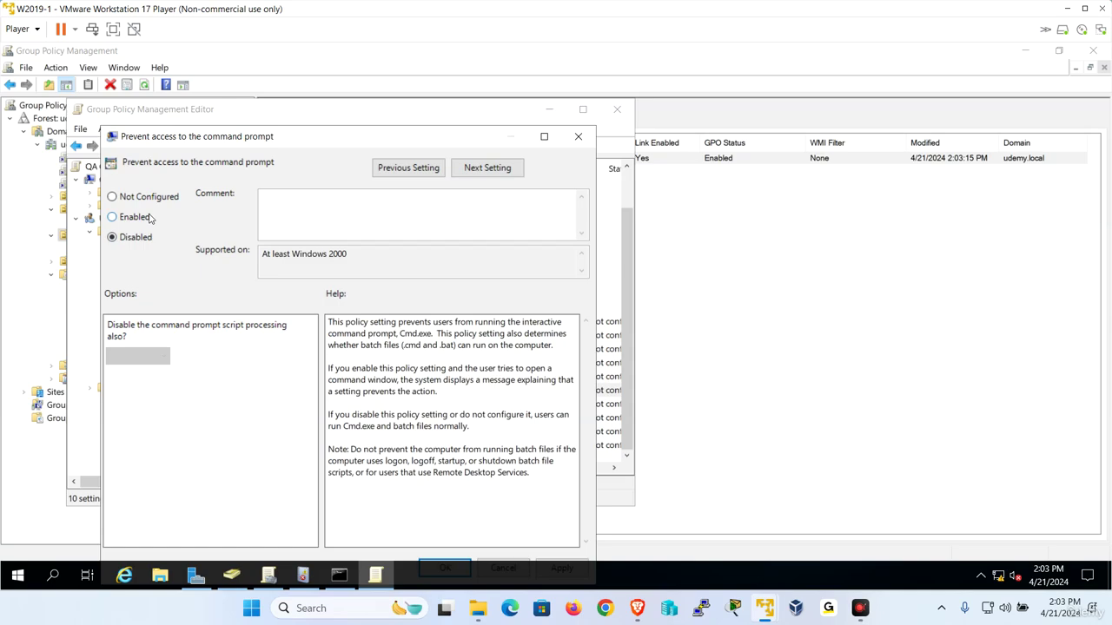
{"action": "left_click_drag", "start_coordinate": [371, 139], "coordinate": [380, 92]}
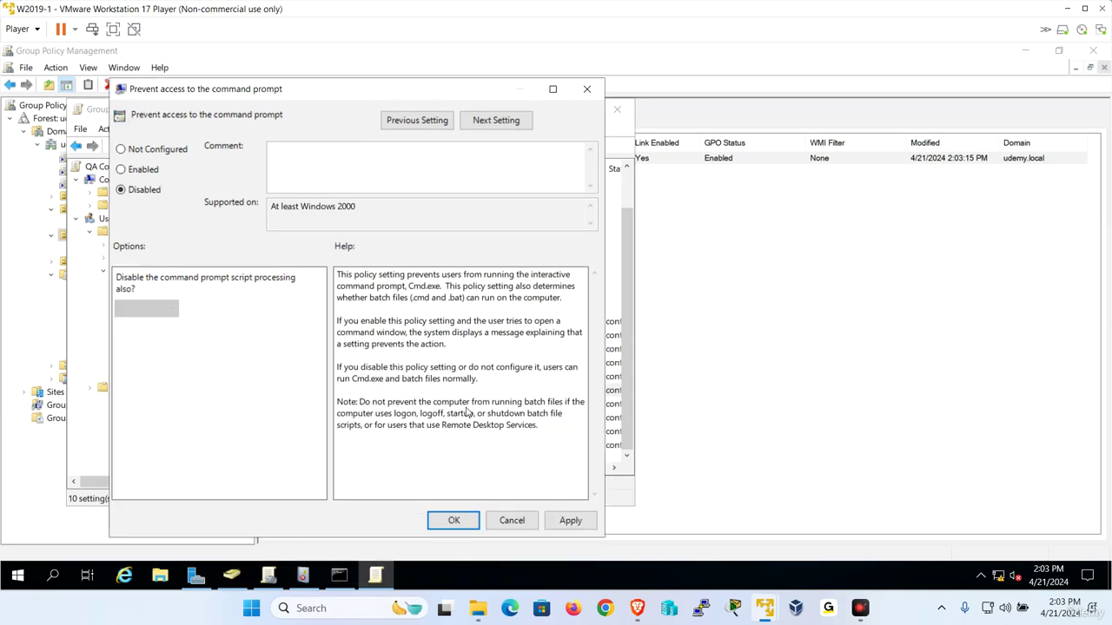
{"action": "left_click", "coordinate": [453, 521]}
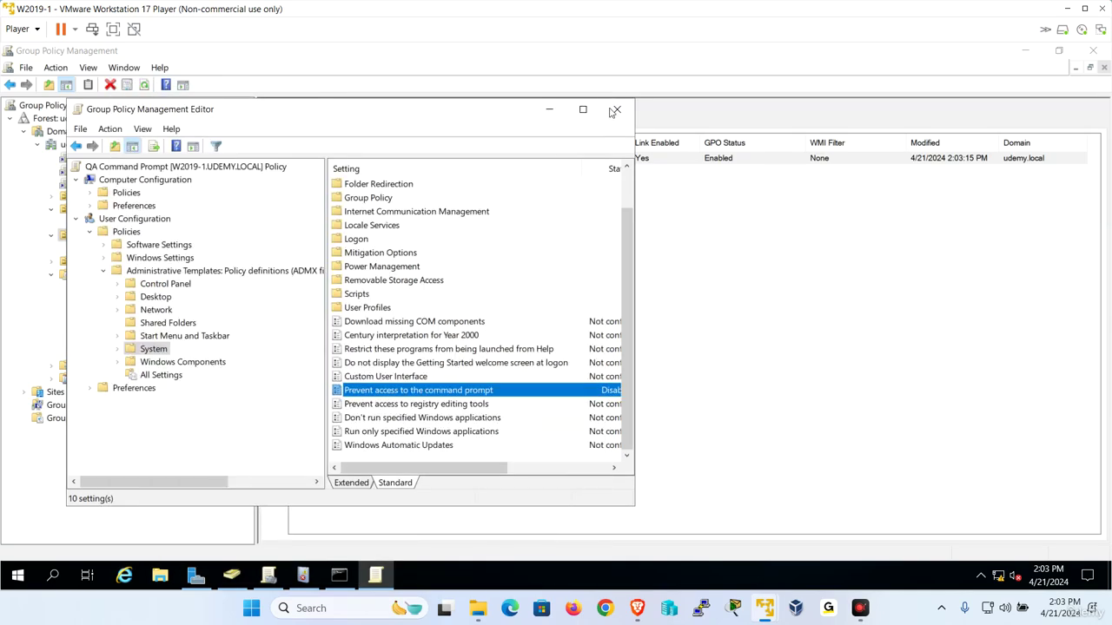
{"action": "left_click", "coordinate": [615, 110]}
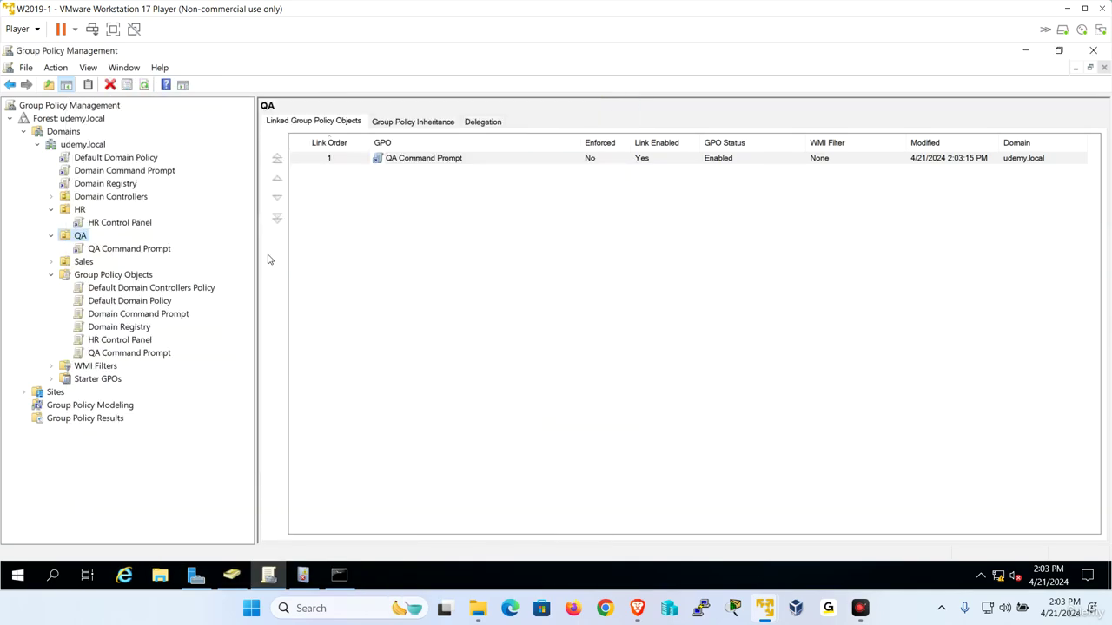
Step: Review the settings report of the QA Command Prompt GPO under the QA organizational unit
{"action": "left_click", "coordinate": [132, 255]}
{"action": "left_click", "coordinate": [667, 206]}
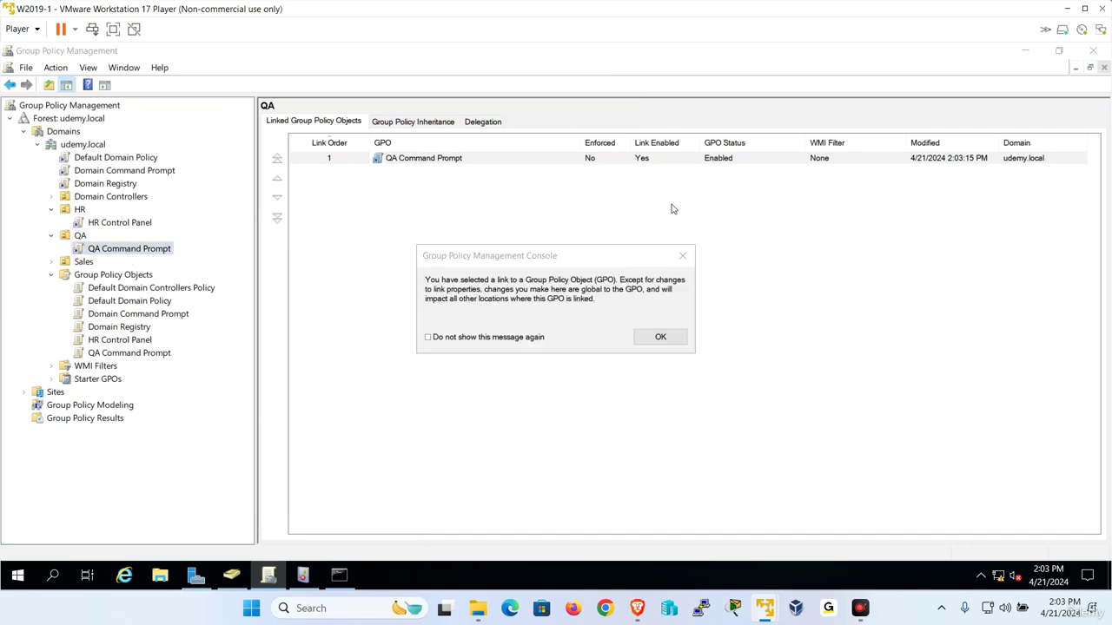
{"action": "left_click", "coordinate": [660, 337]}
{"action": "scroll", "coordinate": [443, 343], "scroll_direction": "down", "scroll_amount": 5}
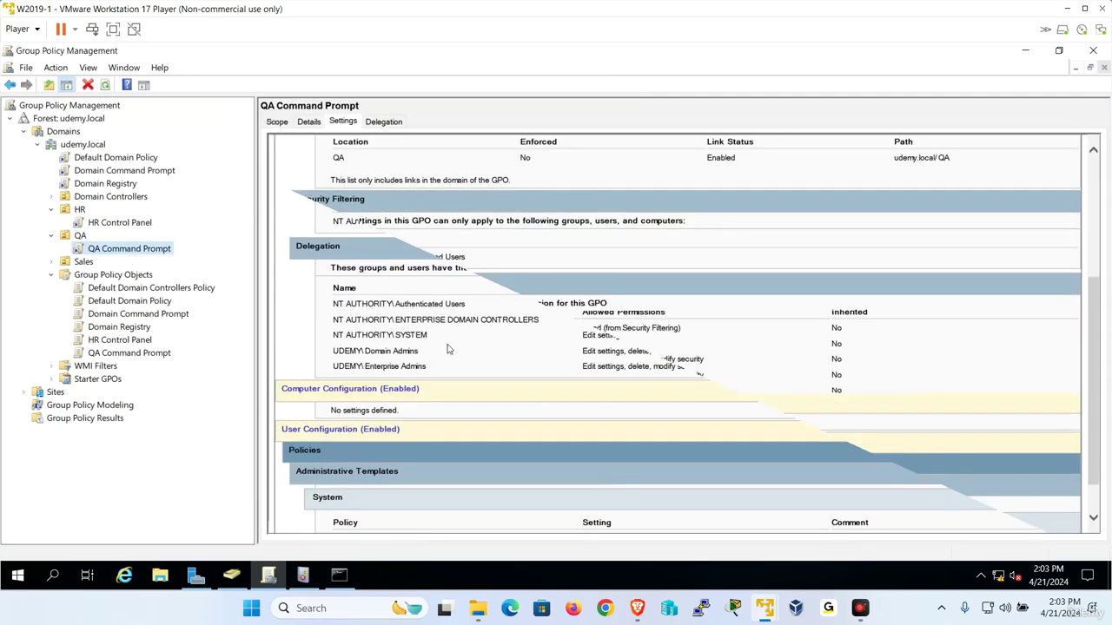
{"action": "scroll", "coordinate": [448, 348], "scroll_direction": "down", "scroll_amount": 2}
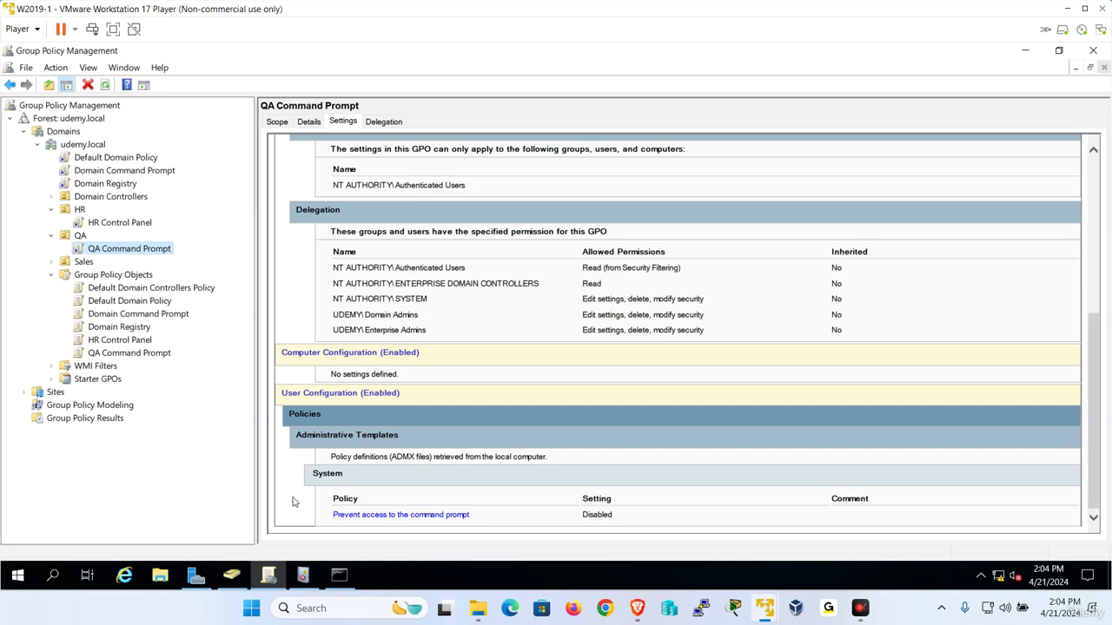
Step: Run gpupdate in the server's open command prompt to refresh the group policies
{"action": "left_click", "coordinate": [339, 575]}
{"action": "scroll", "coordinate": [476, 346], "scroll_direction": "down", "scroll_amount": 1}
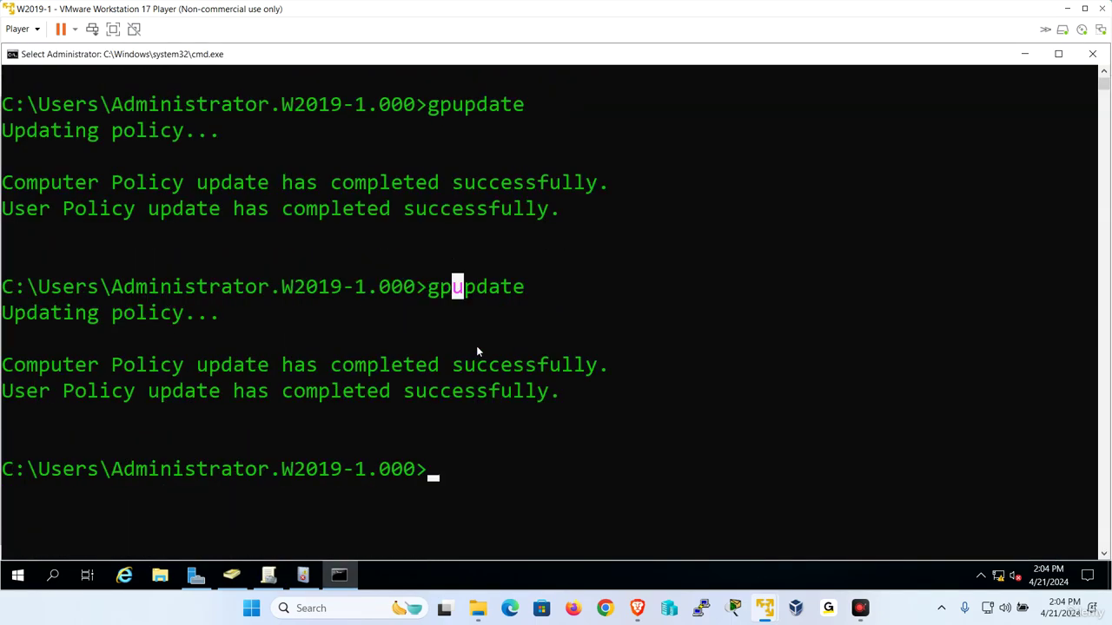
{"action": "key", "text": "Up"}
{"action": "key", "text": "Return"}
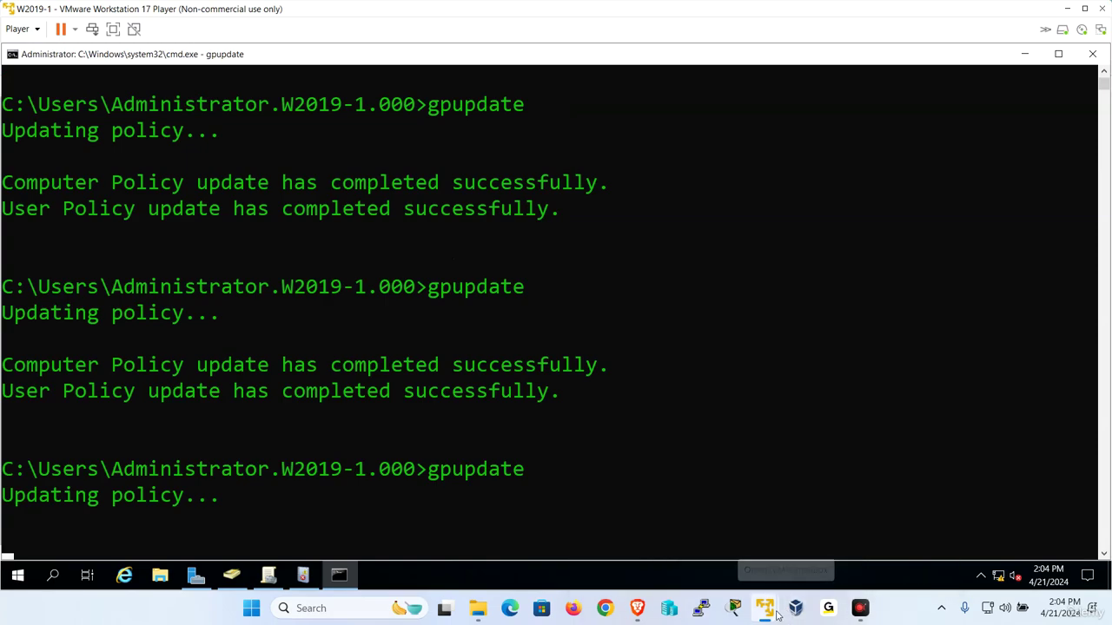
Step: Switch back to the W10-1 virtual machine and sign out of the current Windows session
{"action": "mouse_move", "coordinate": [778, 614]}
{"action": "left_click", "coordinate": [774, 514]}
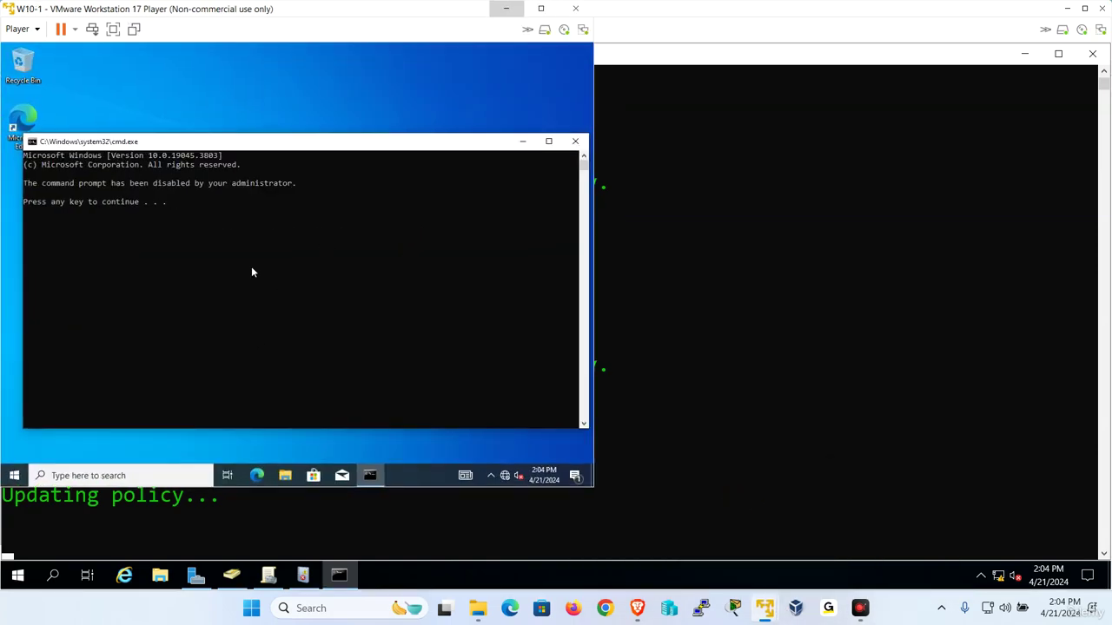
{"action": "right_click", "coordinate": [14, 475]}
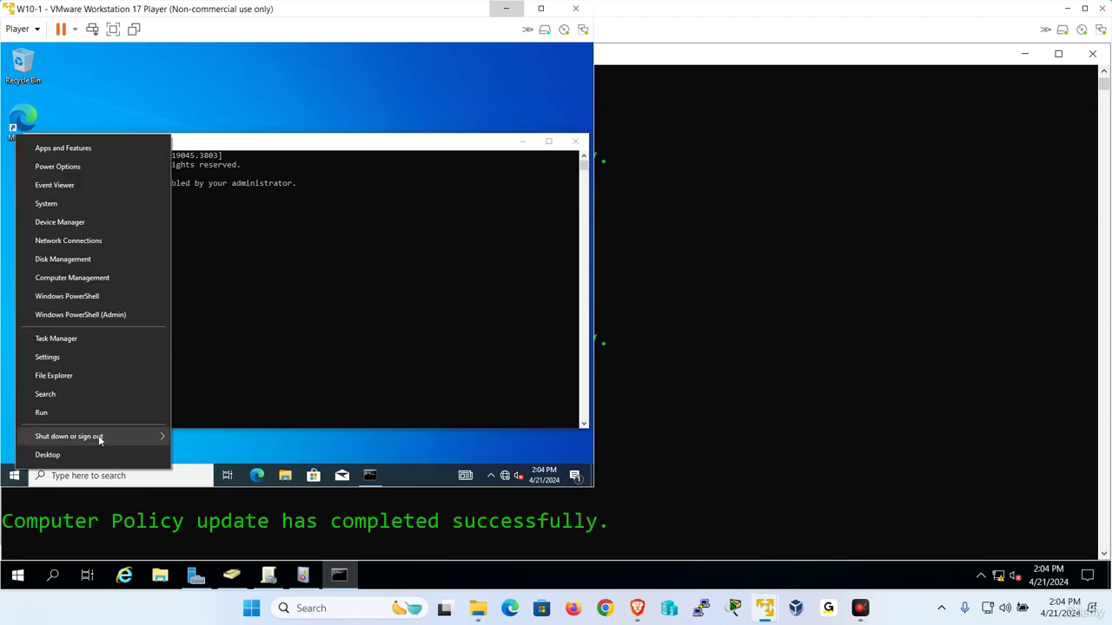
{"action": "mouse_move", "coordinate": [100, 438]}
{"action": "left_click", "coordinate": [219, 379]}
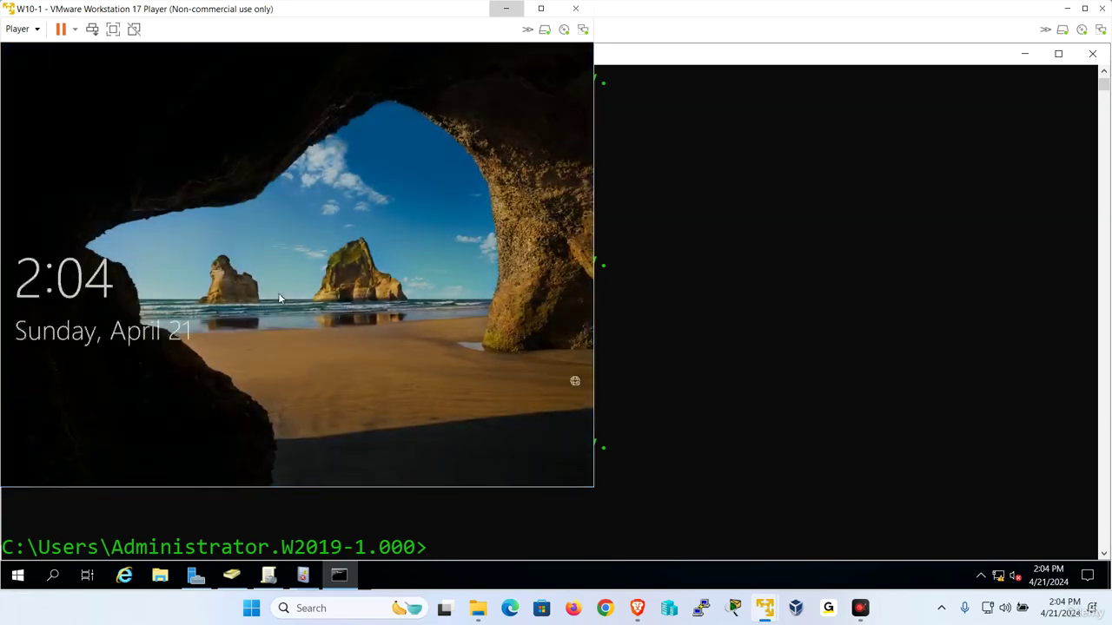
Step: Sign in to W10-1 as q3 with the account password and run cmd to test command prompt access
{"action": "left_click", "coordinate": [279, 298]}
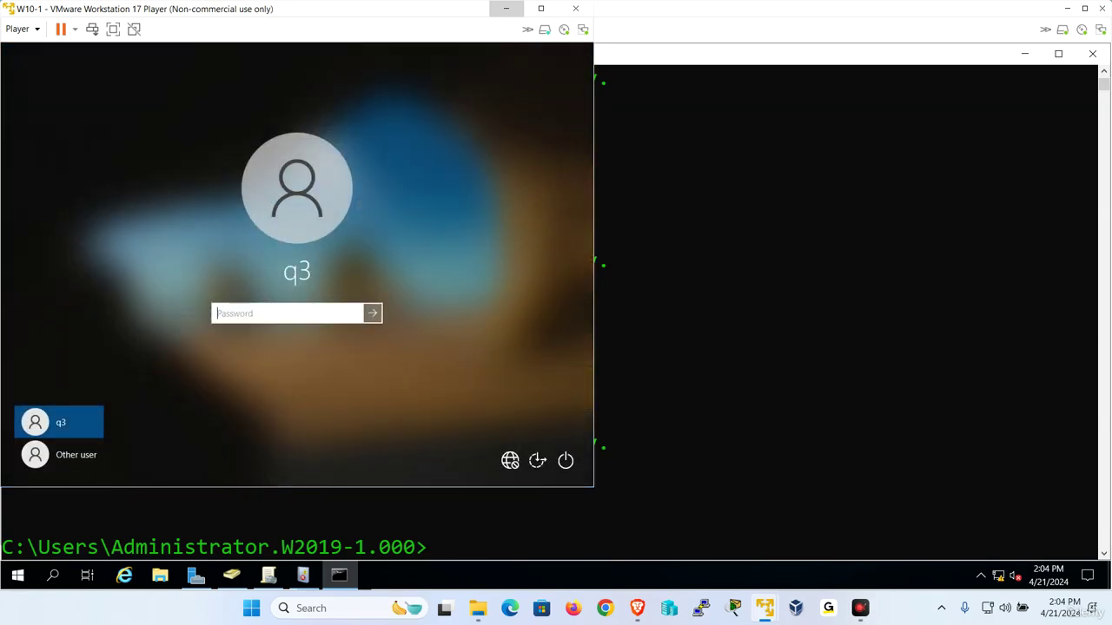
{"action": "key", "text": "Return"}
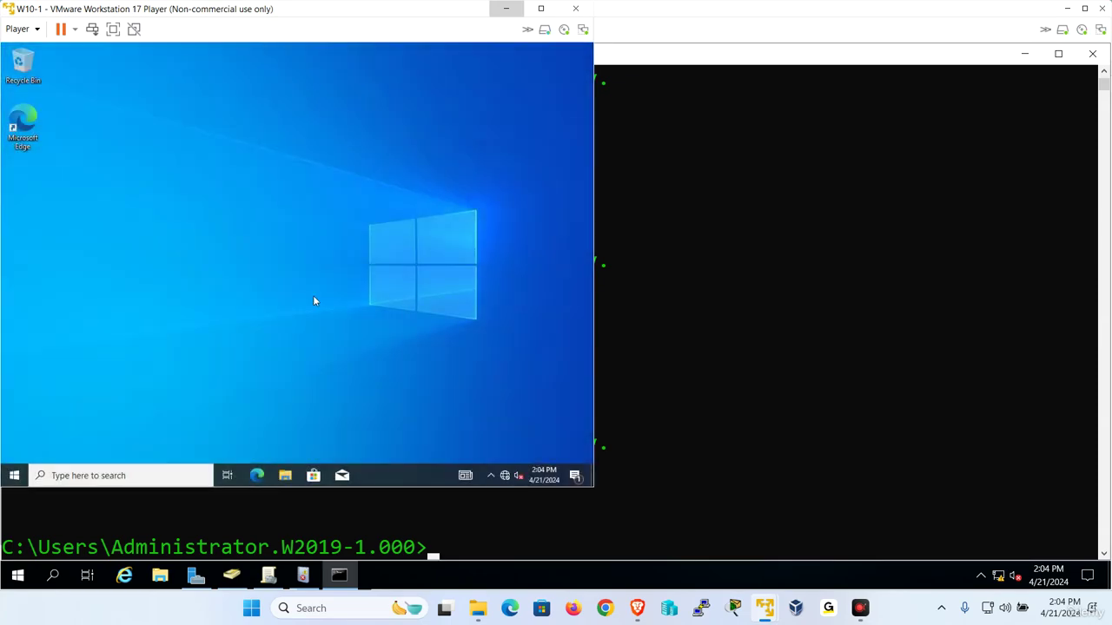
{"action": "key", "text": "super+r"}
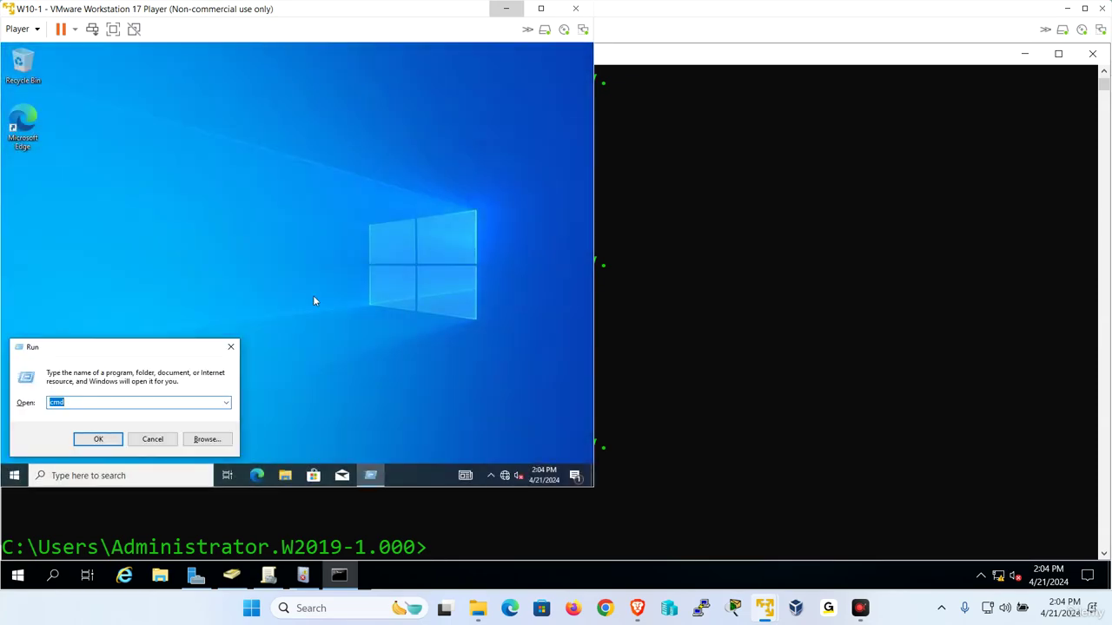
{"action": "key", "text": "Return"}
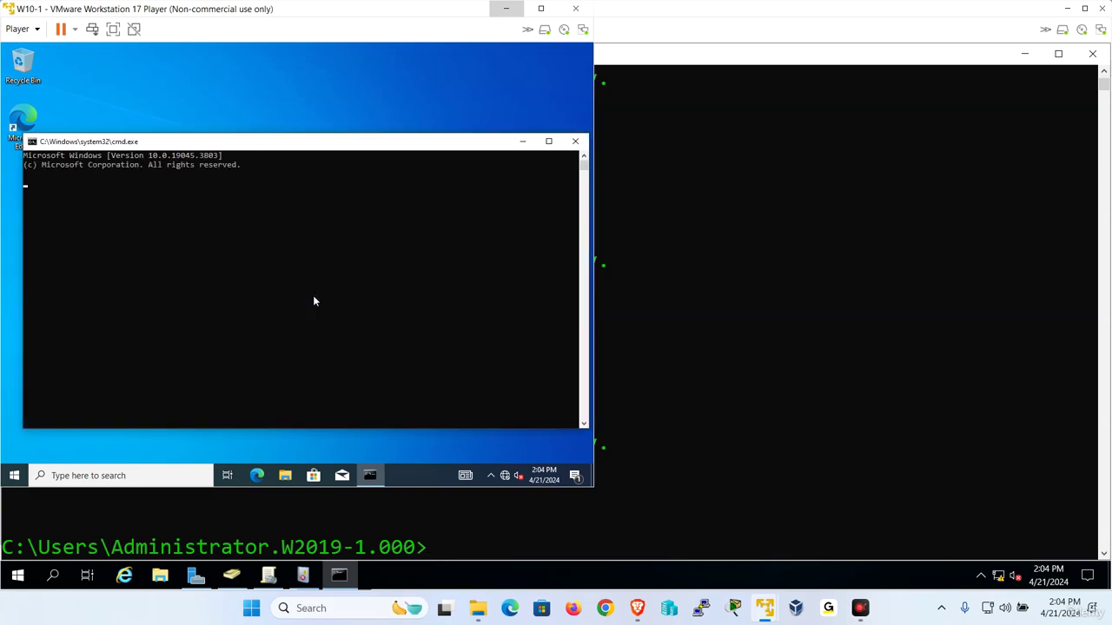